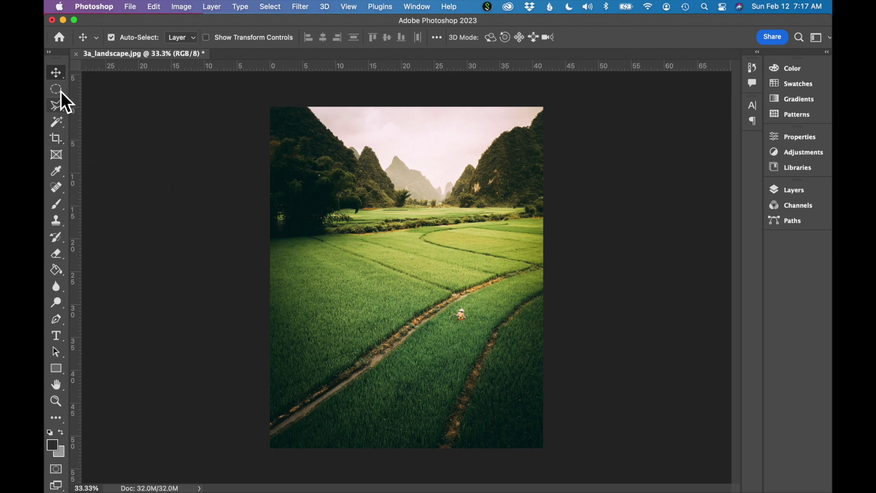
Place a crop frame around the whole rice field photo and show the crop ratio presets
click(57, 138)
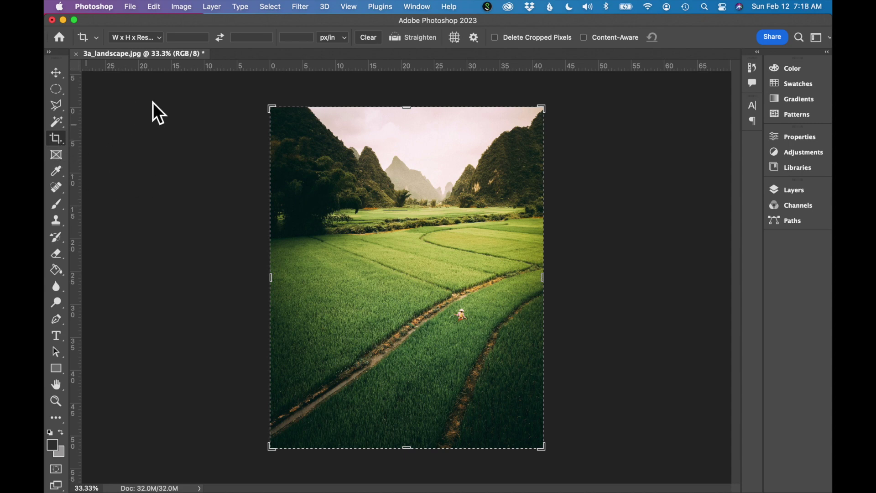
click(153, 41)
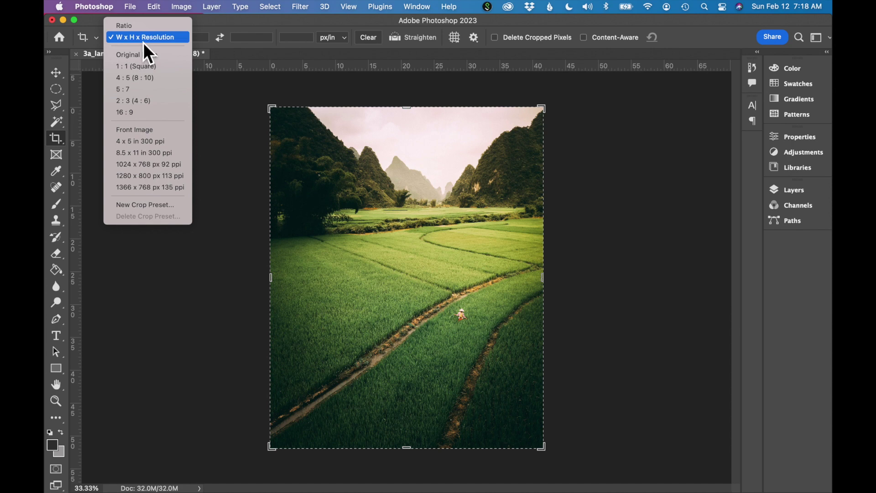
Constrain the crop to 1:1 square, shrink it and position the path inside
click(136, 70)
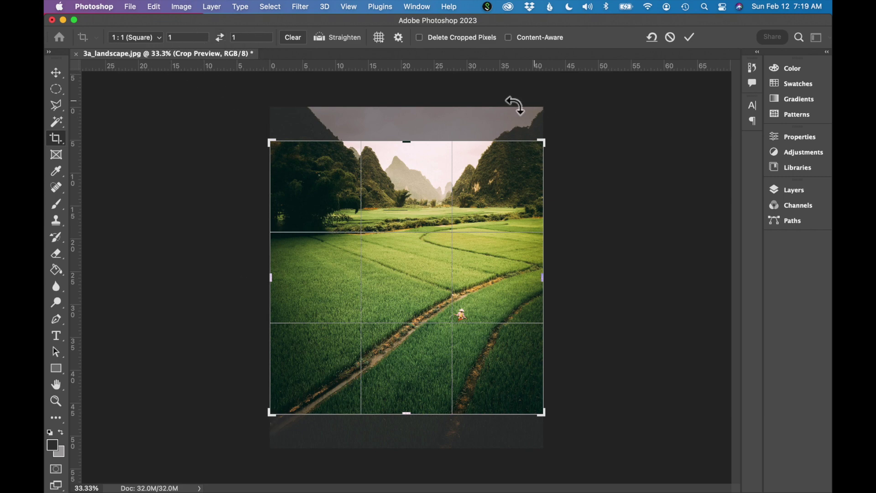
drag(276, 149, 300, 171)
key(super+r)
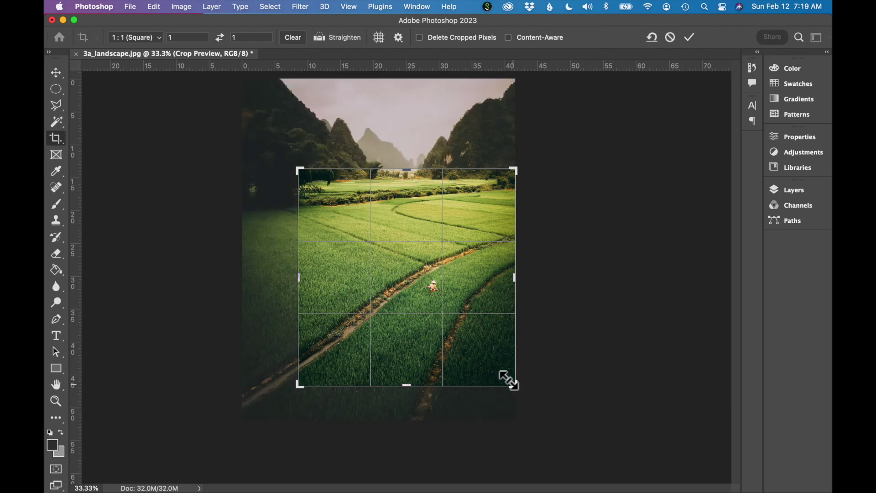
drag(519, 389, 505, 376)
drag(418, 276, 443, 255)
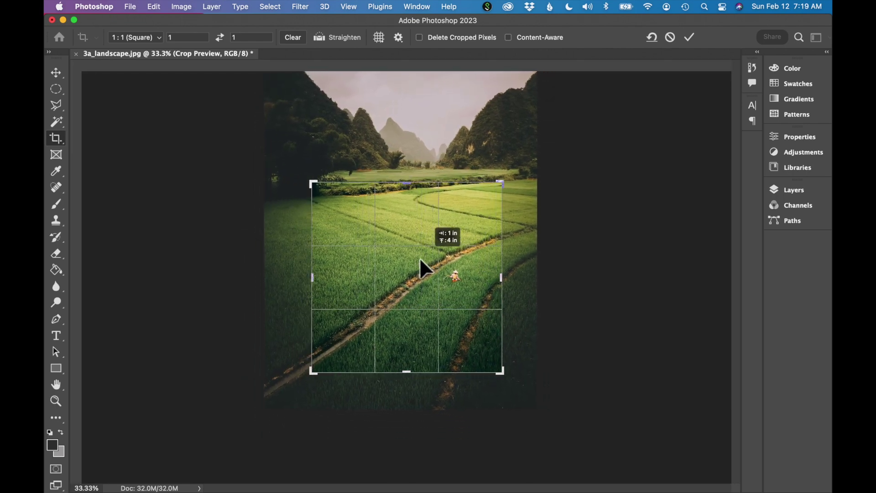
drag(443, 255, 414, 284)
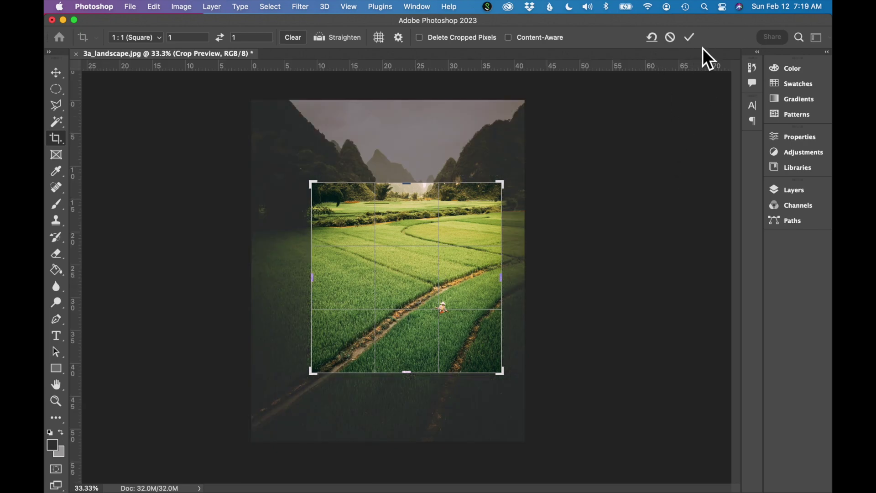
Apply the square crop, then undo it to restore the full photo
click(691, 39)
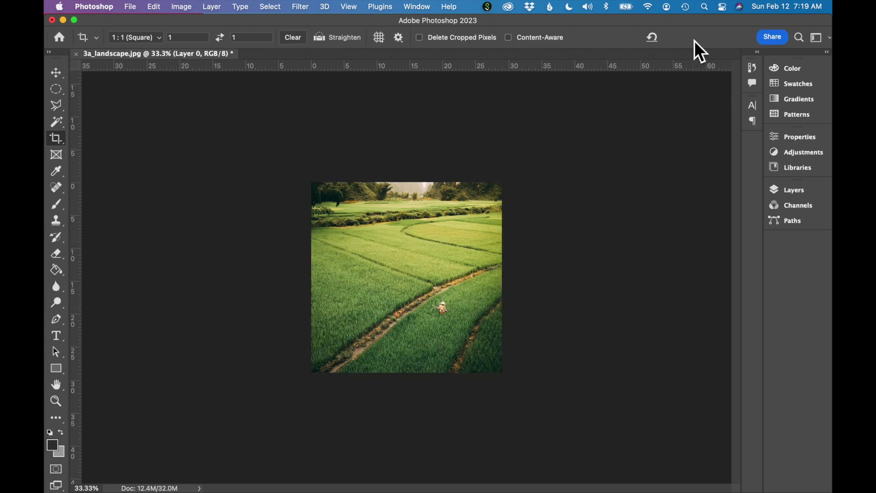
click(159, 8)
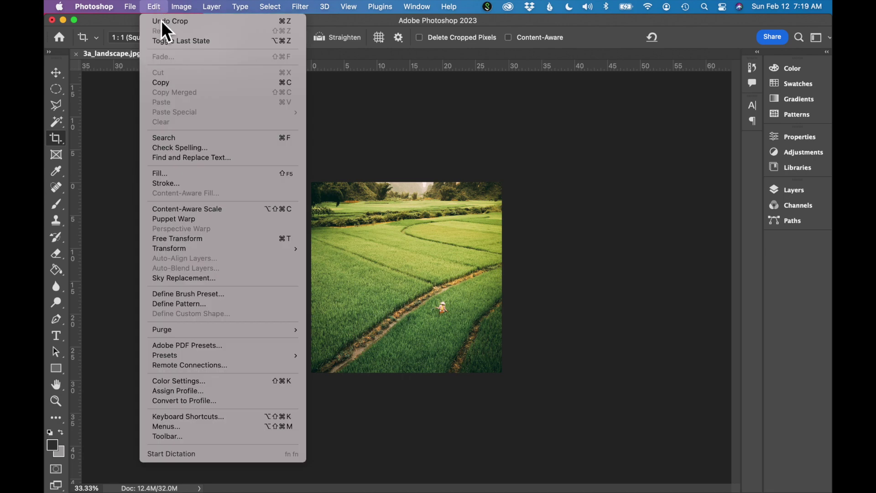
click(163, 24)
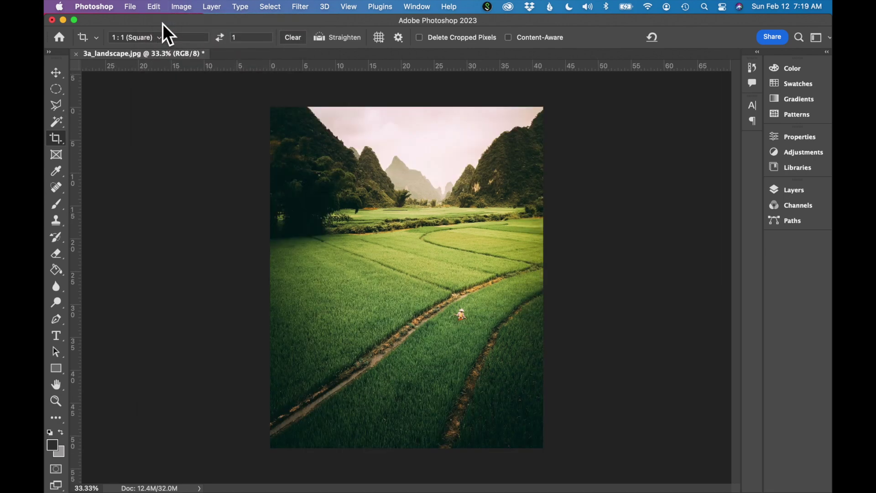
Set a 5:7 crop ratio, try the swapped 7:5 landscape, then flip back to portrait
click(144, 41)
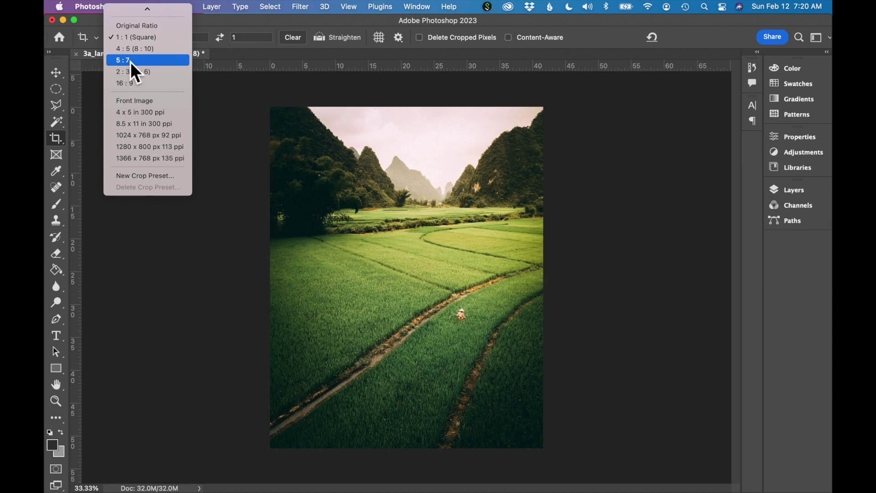
click(141, 62)
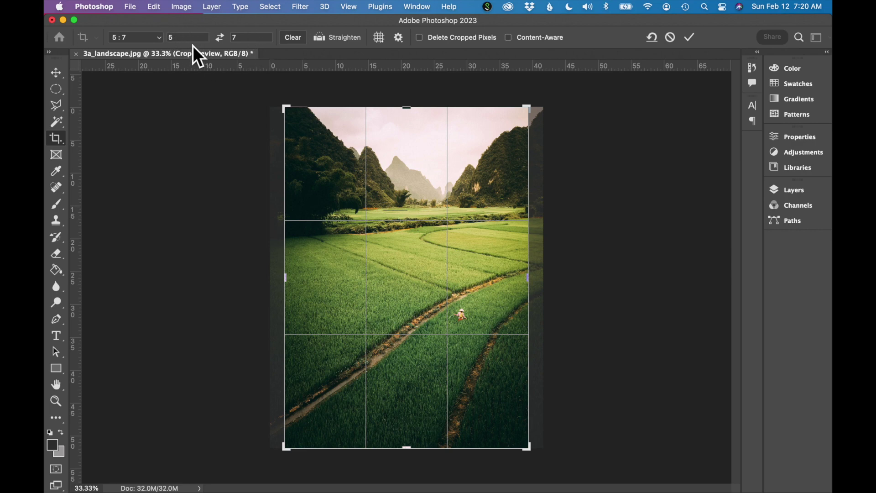
click(171, 39)
text(5)
click(220, 37)
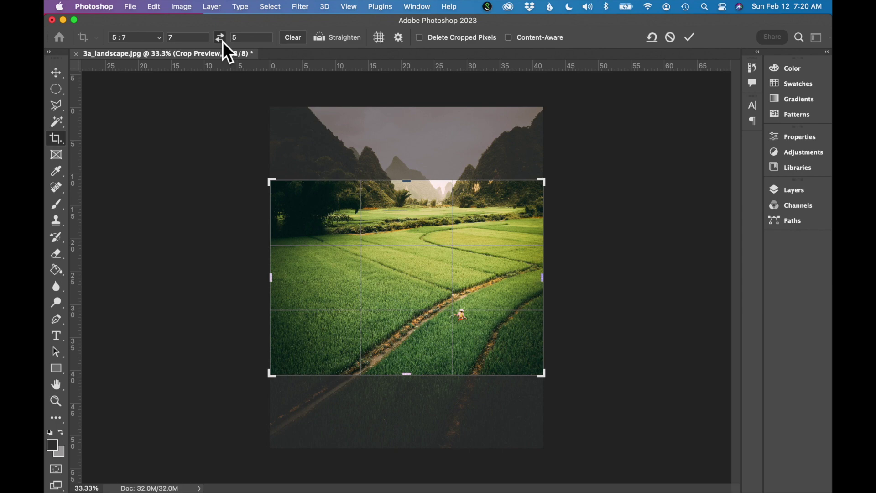
click(219, 37)
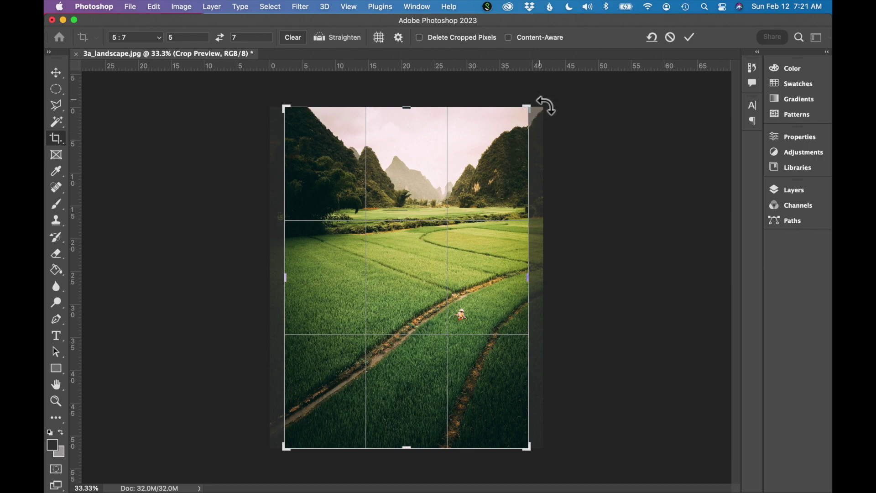
Try rotating the photo within the frame, then commit the portrait 5:7 crop
mouse_move(545, 104)
mouse_down()
mouse_move(542, 115)
mouse_move(516, 113)
mouse_move(534, 127)
mouse_up()
click(689, 38)
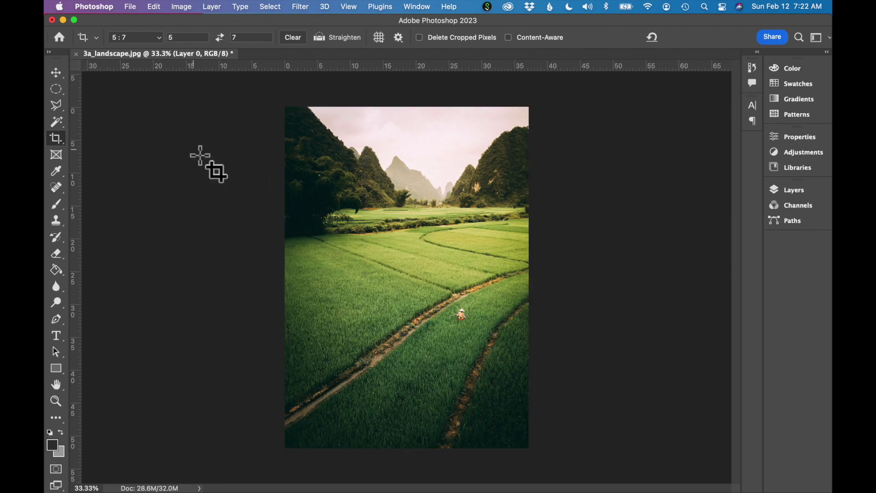
Use Edit > Undo Crop to remove the 5:7 portrait crop
click(162, 6)
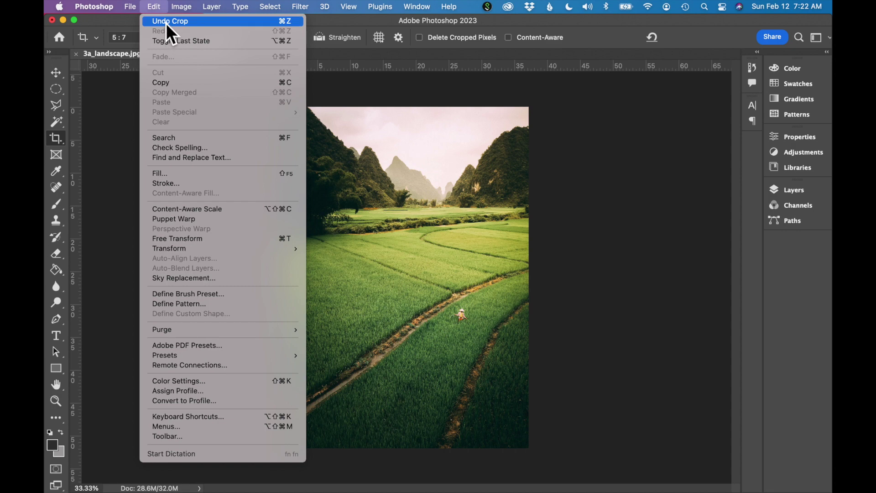
click(166, 21)
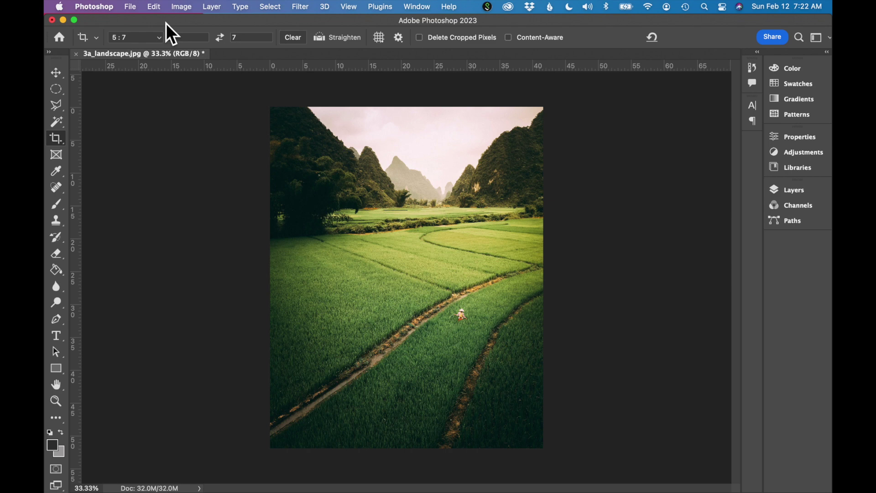
Set the crop to W x H x Resolution with 4 in by 6 in at 300 ppi
click(149, 39)
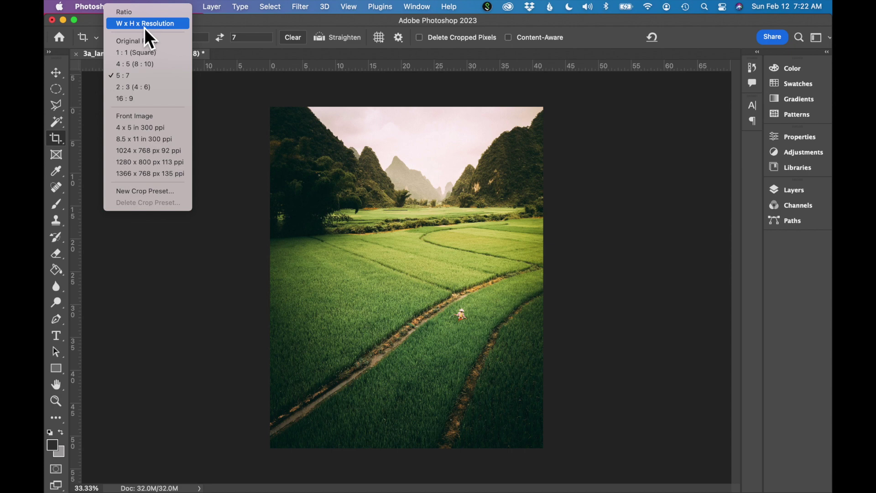
click(160, 26)
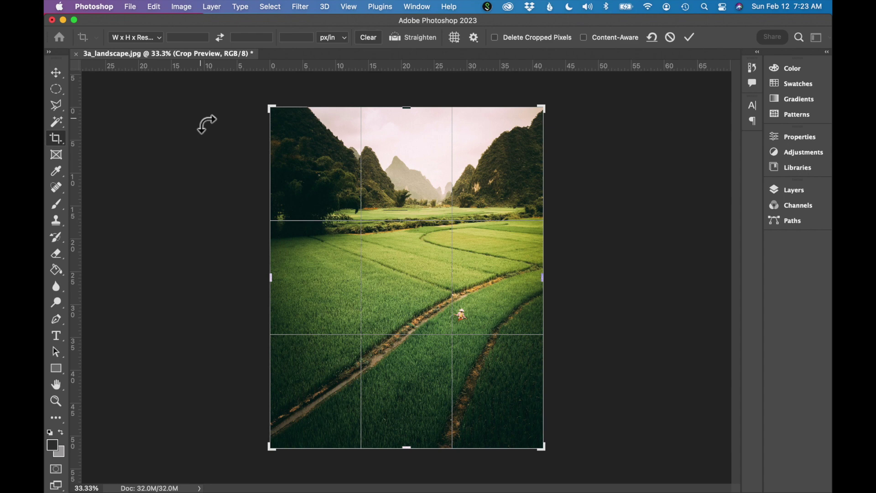
click(190, 42)
text(4)
text(in)
click(252, 40)
text(6in)
key(Tab)
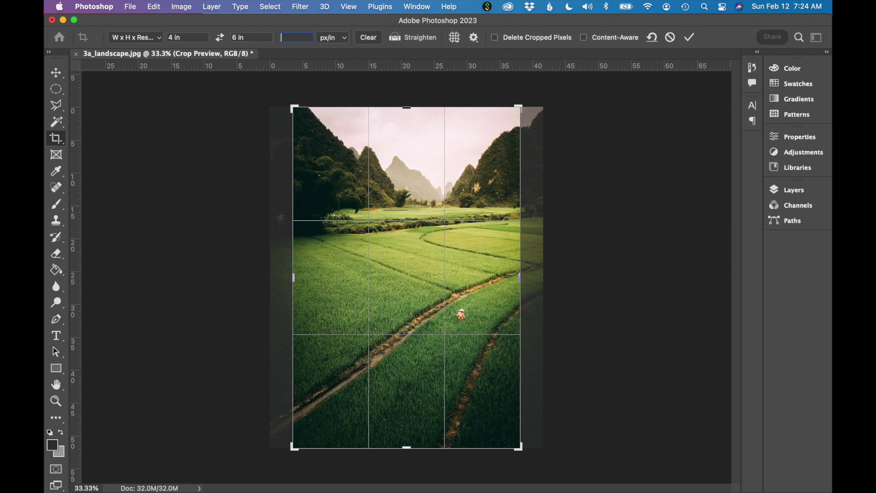
text(300)
Resize the crop area from its corner and commit the 4 by 6 inch crop
drag(295, 109, 301, 117)
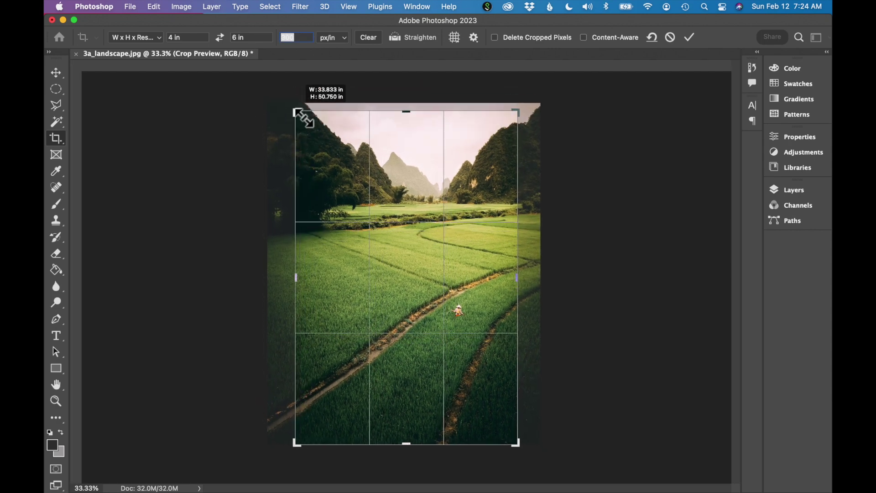
drag(301, 115, 305, 123)
key(super+r)
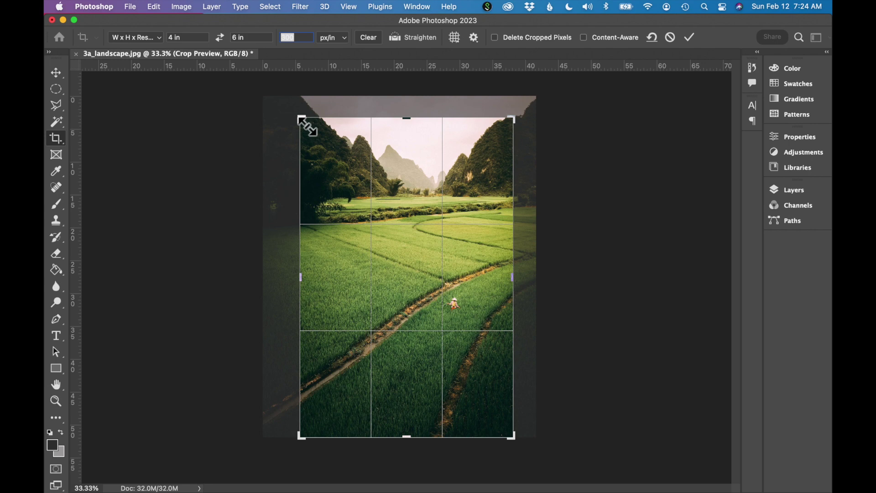
key(Return)
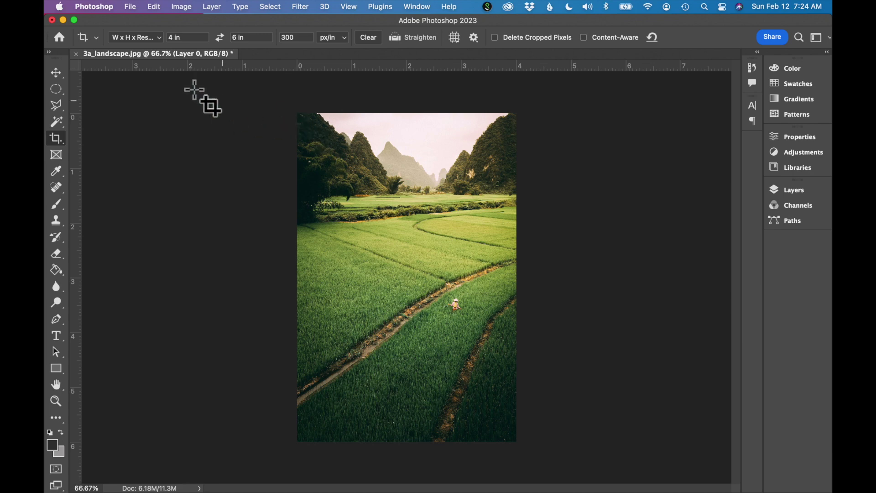
click(181, 12)
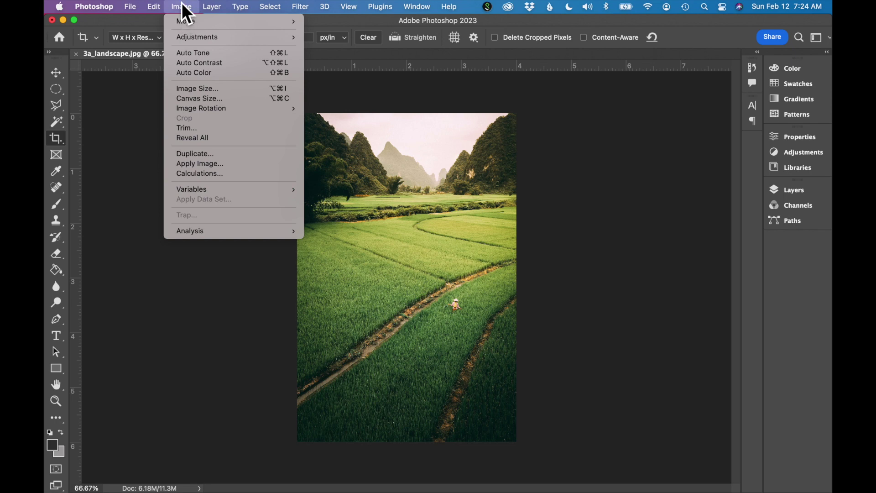
click(202, 89)
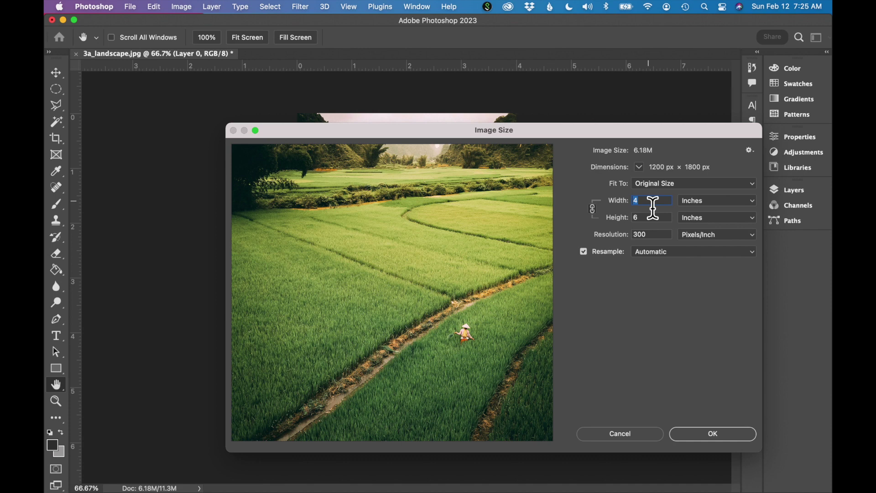
key(Tab)
key(Tab)
click(711, 432)
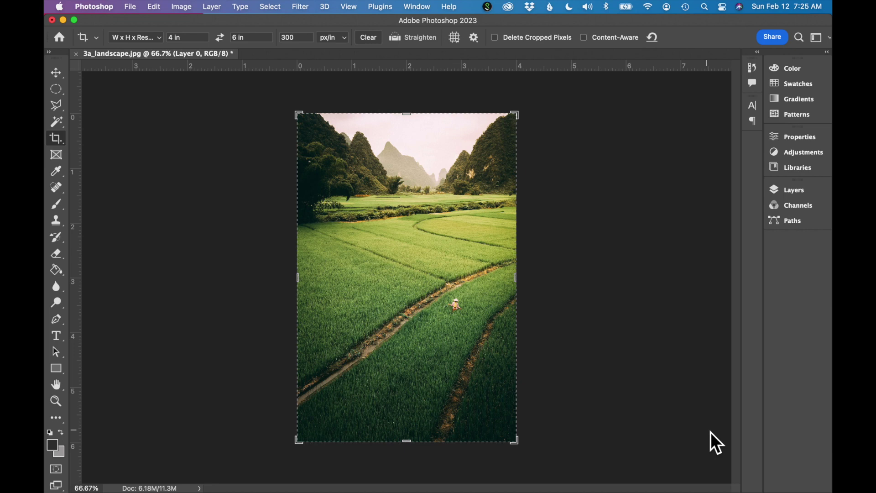
Undo the 4 by 6 inch crop and clear the 4 in, 6 in and 300 ppi values
click(163, 10)
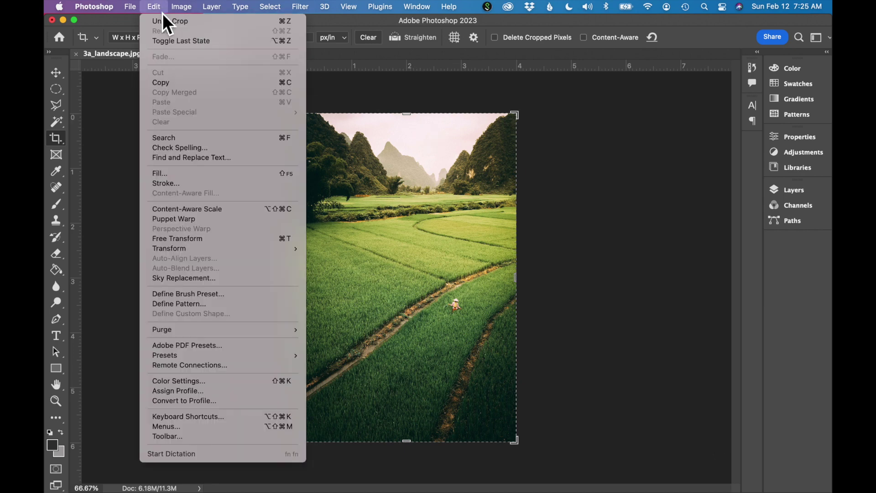
click(164, 23)
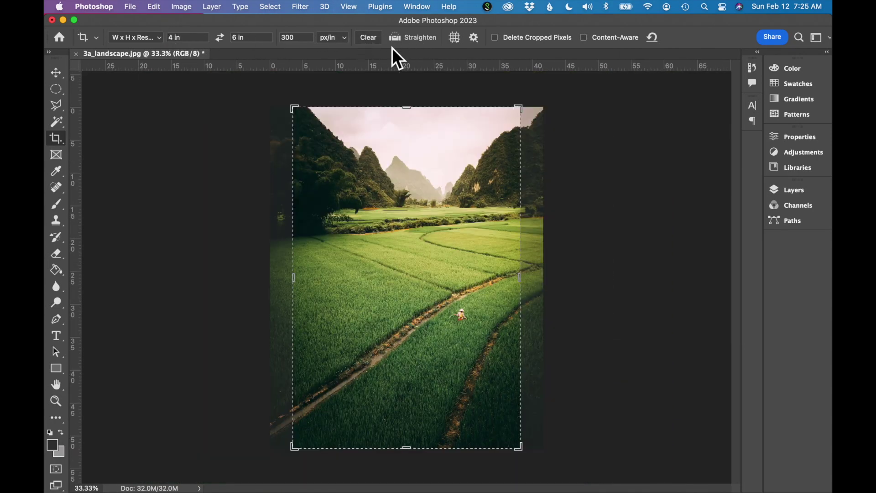
click(368, 38)
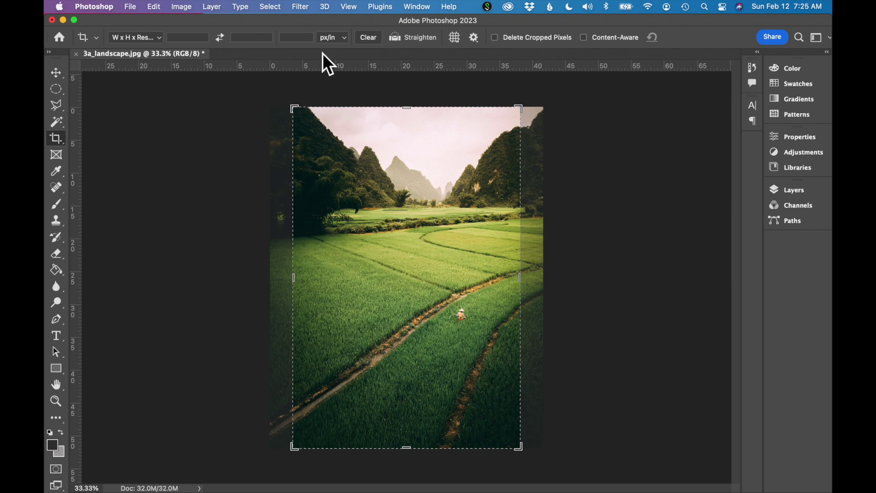
Enter 1920 px by 1080 px at 72 ppi, frame the farmer and path, and commit
click(191, 38)
text(1)
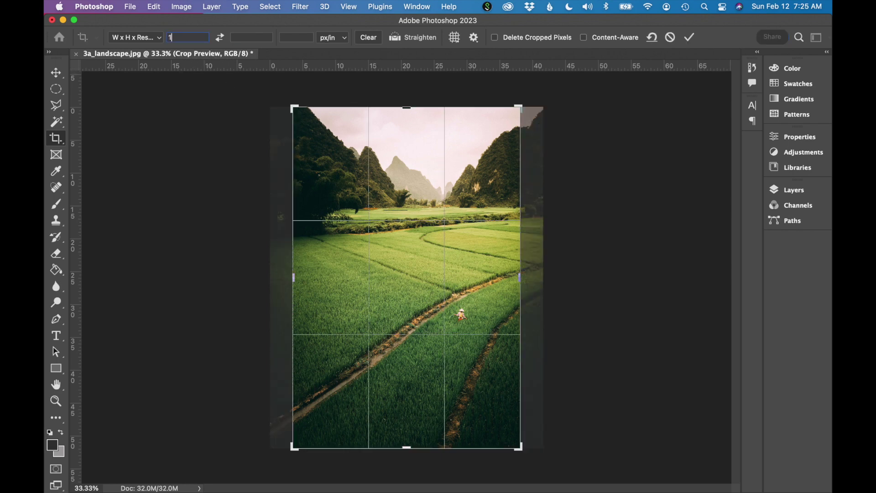
text(920)
text(px)
click(241, 38)
text(1)
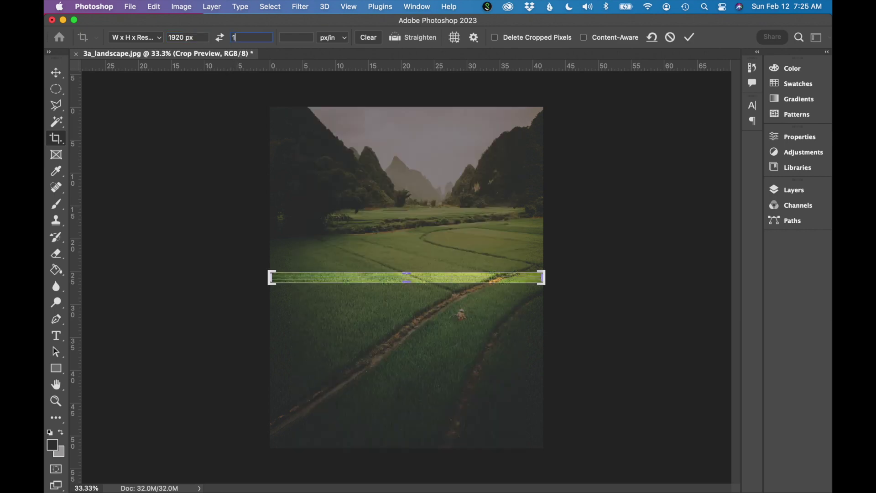
text(080 p)
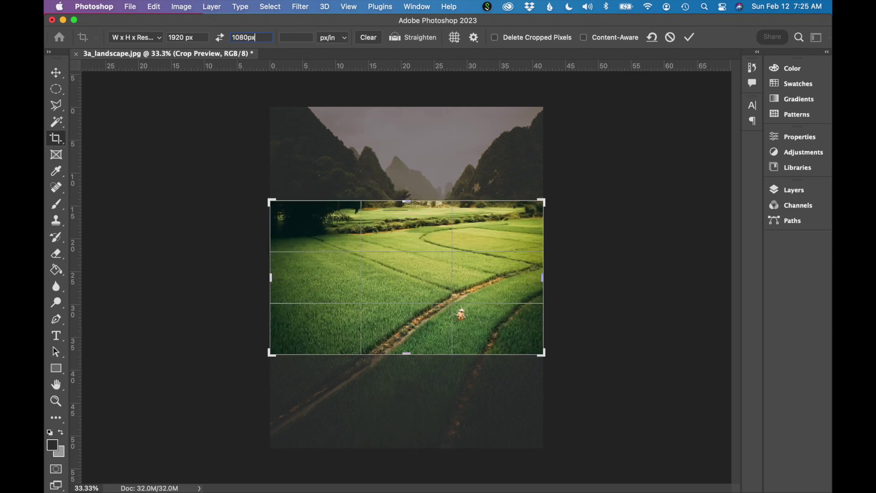
text(x)
click(297, 41)
text(72)
drag(271, 202, 310, 226)
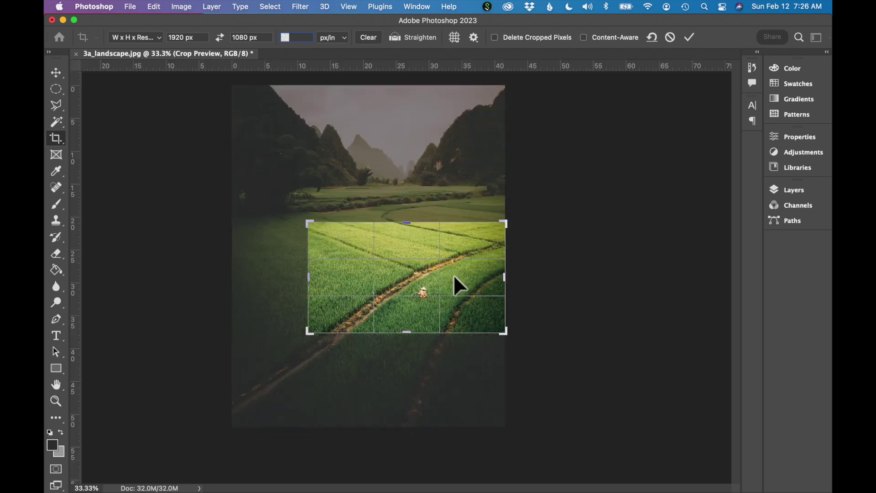
drag(455, 287, 466, 289)
click(690, 38)
key(super+equal)
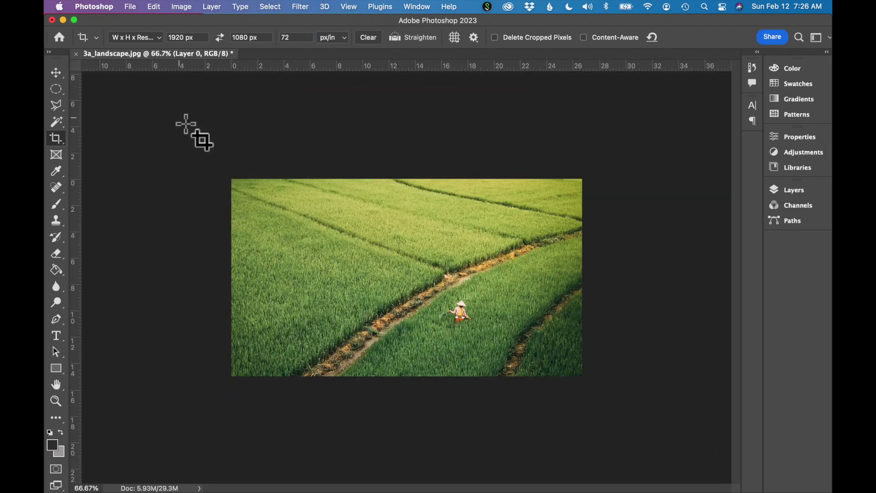
click(181, 7)
click(198, 89)
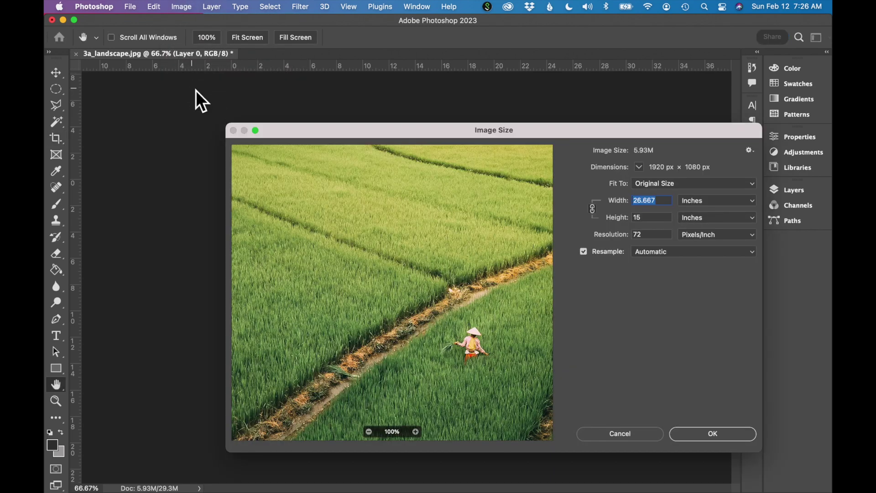
click(712, 200)
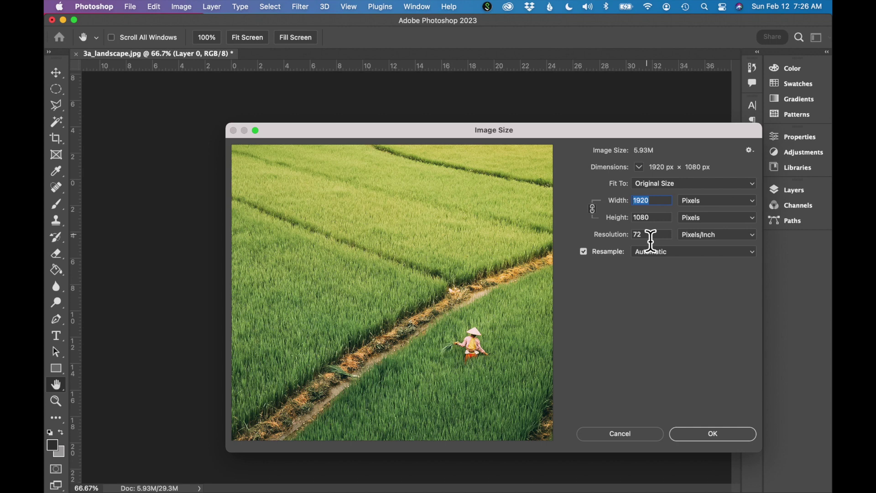
click(714, 435)
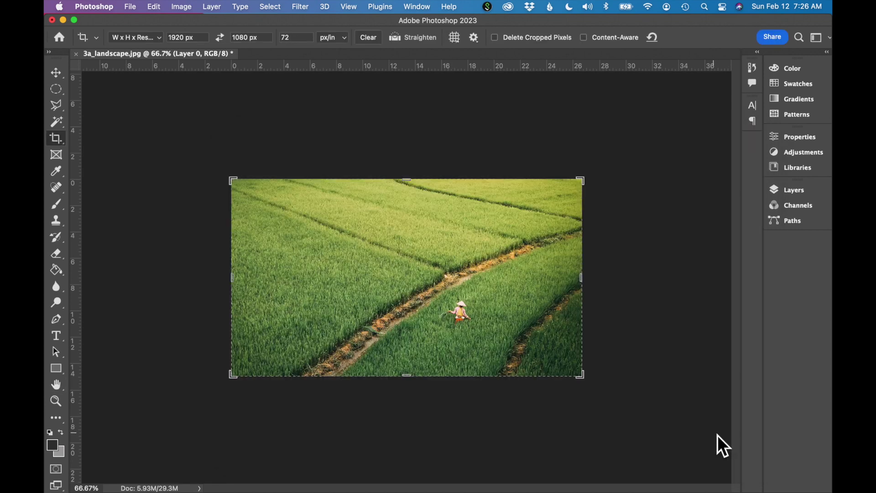